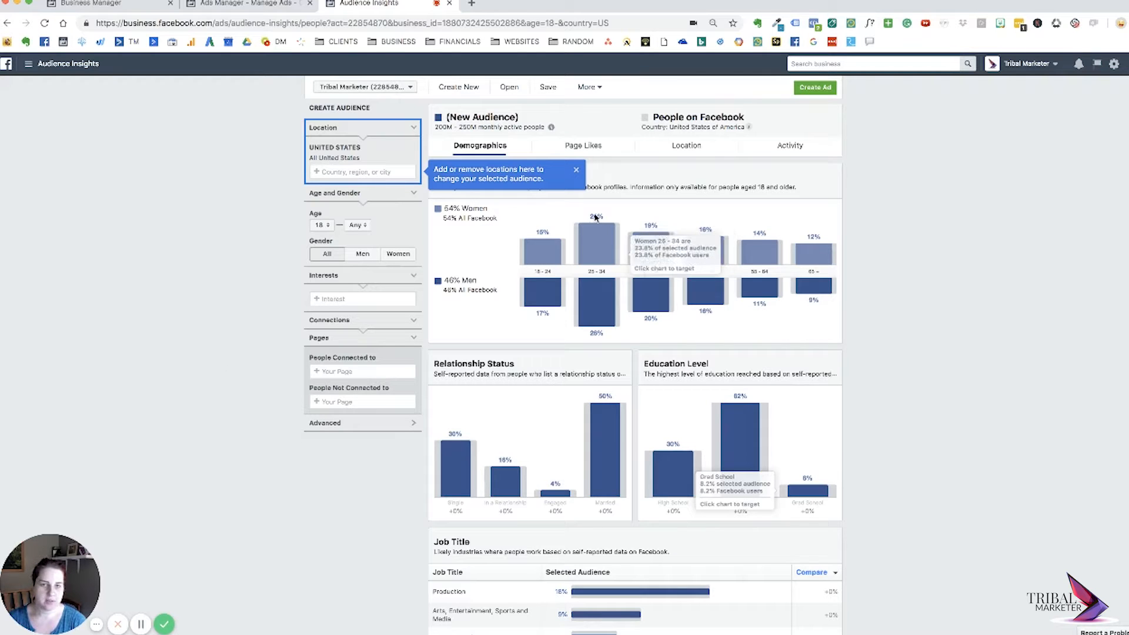
Dismiss the location tip, try Parent as an interest for the new audience, and remove that interest again.
{"action": "left_click", "coordinate": [576, 171]}
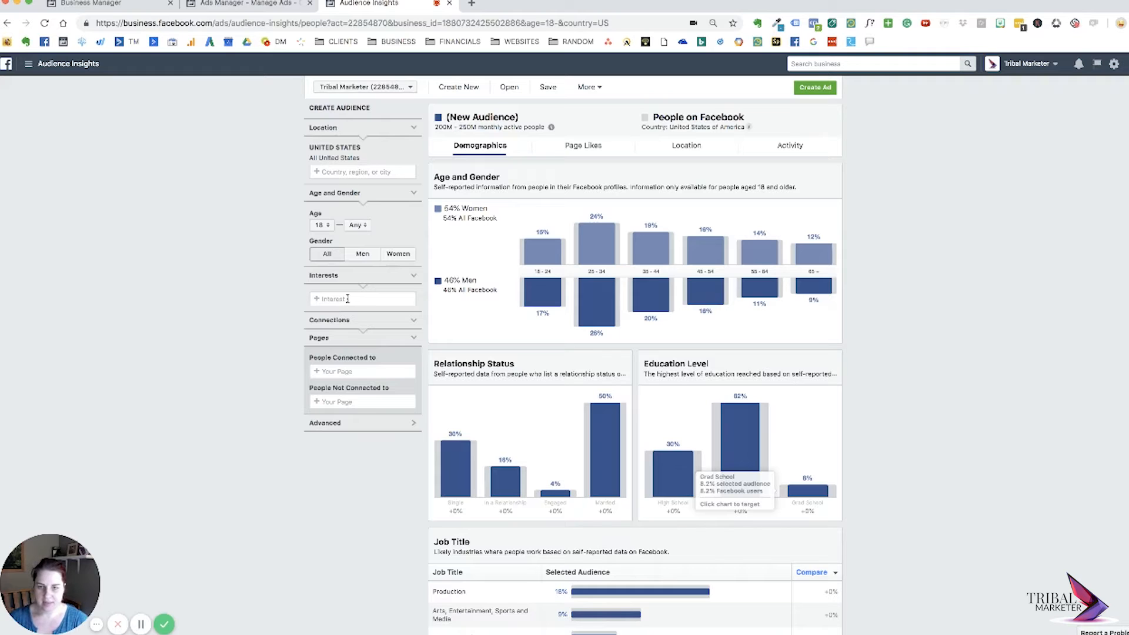
{"action": "left_click", "coordinate": [348, 299]}
{"action": "type", "text": "parent"}
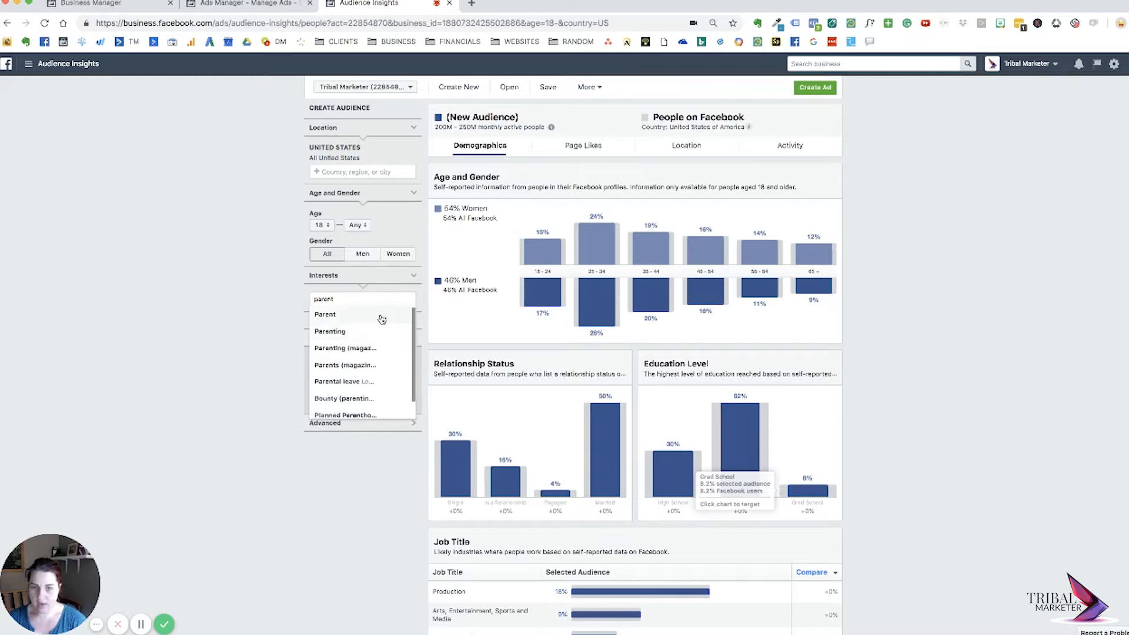
{"action": "left_click", "coordinate": [379, 317]}
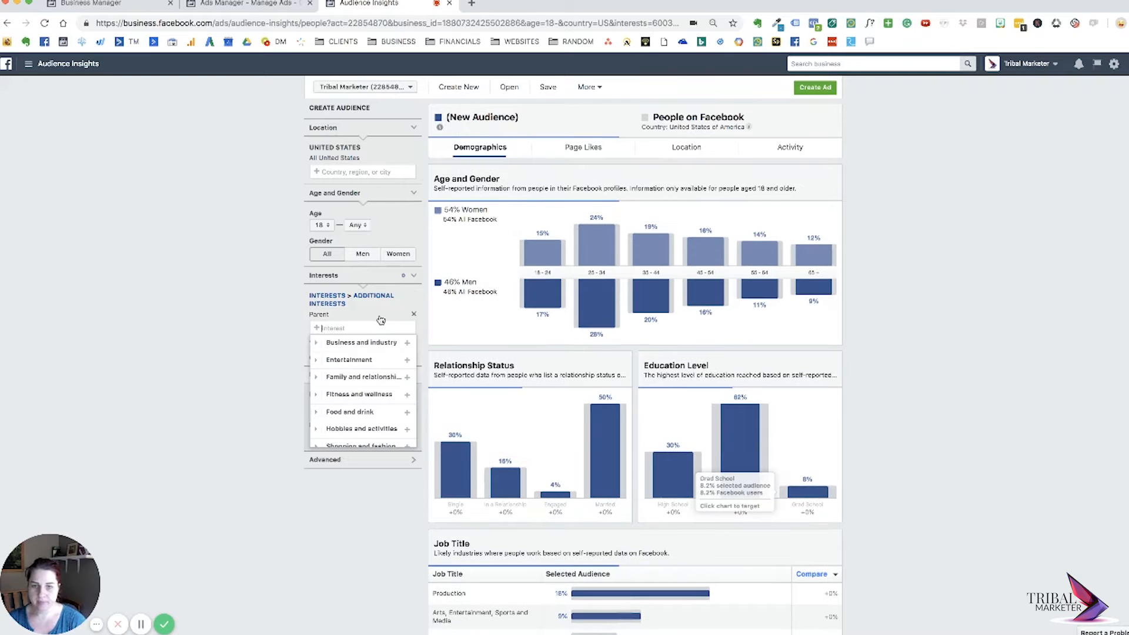
{"action": "left_click", "coordinate": [190, 314]}
{"action": "left_click", "coordinate": [414, 314]}
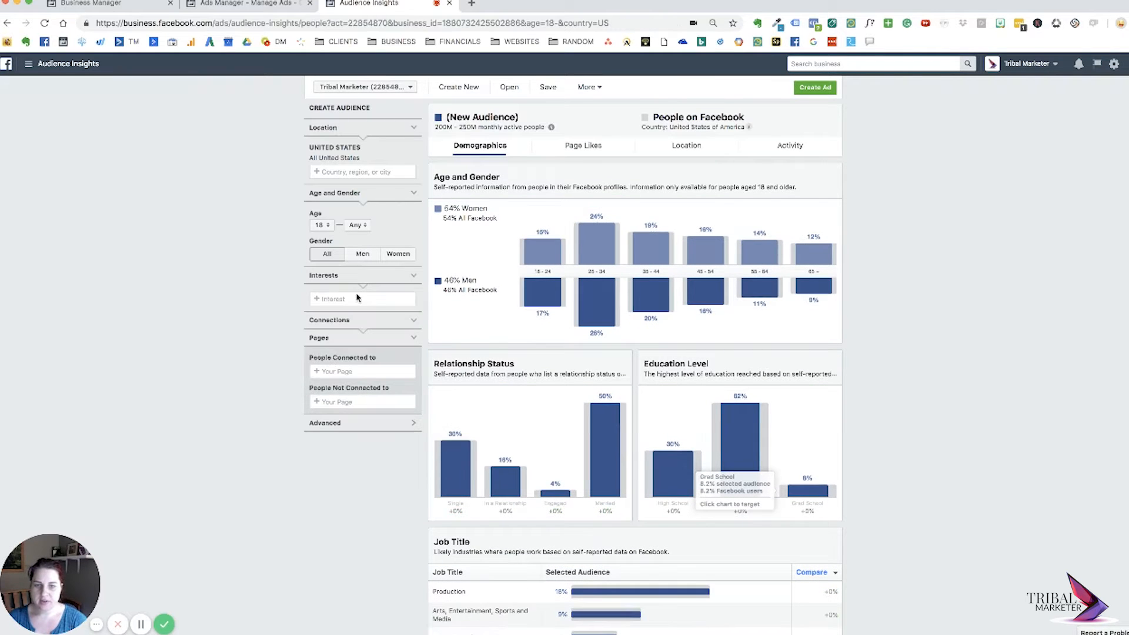
Add CNN as an interest for the new United States audience.
{"action": "left_click", "coordinate": [357, 297]}
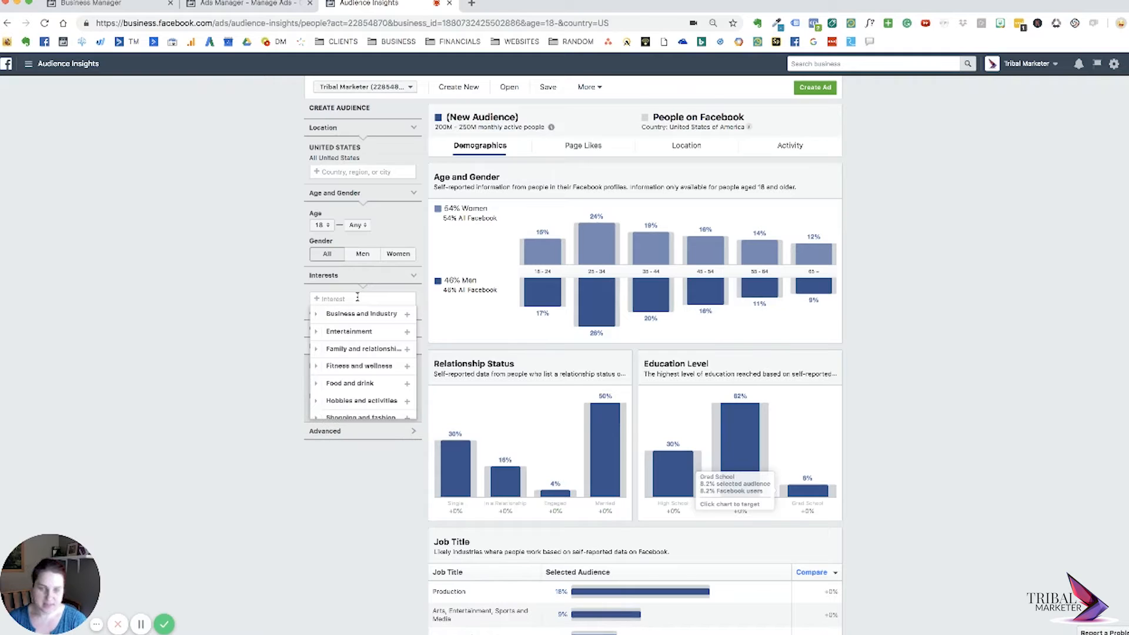
{"action": "type", "text": "cnn"}
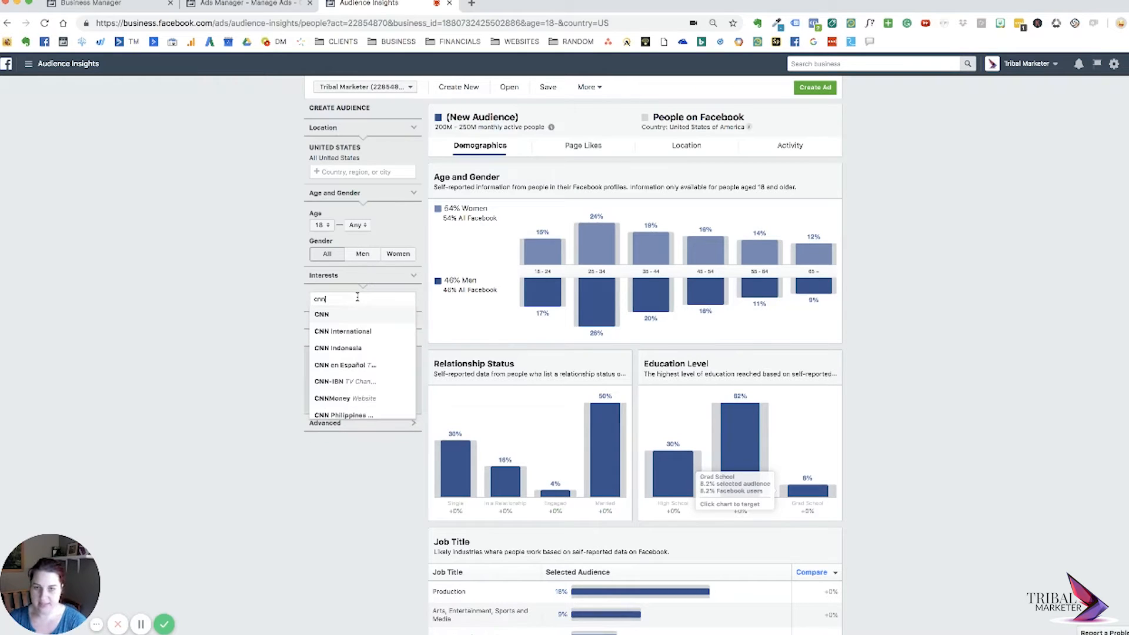
{"action": "left_click", "coordinate": [348, 316]}
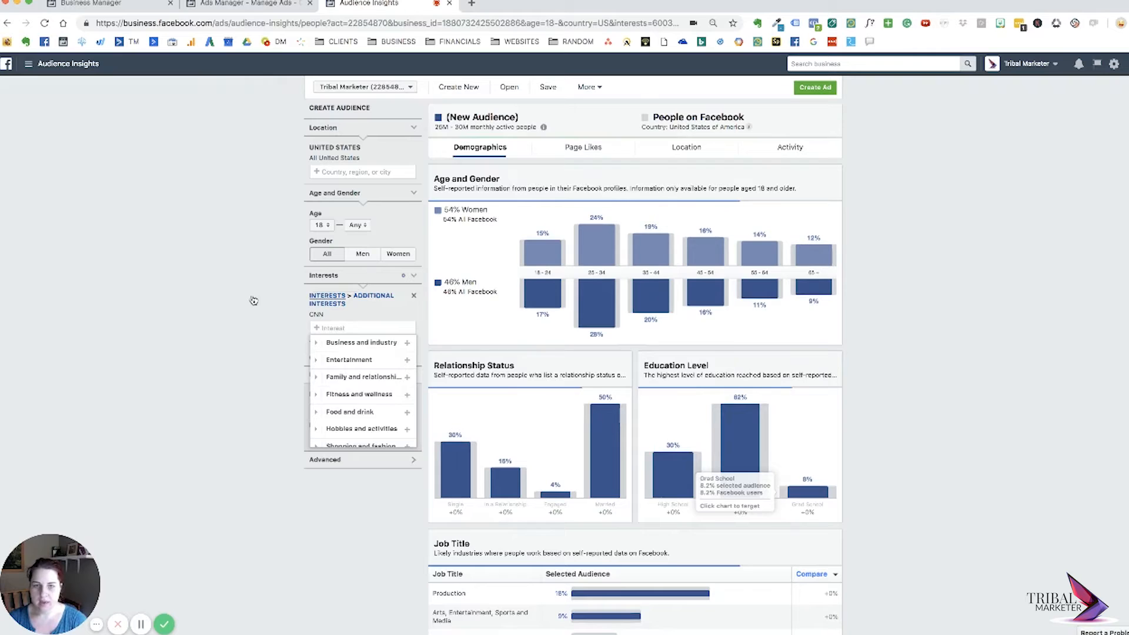
{"action": "left_click", "coordinate": [403, 223]}
Examine the Page Likes of the CNN audience, covering both the top categories and the relevant pages.
{"action": "left_click", "coordinate": [575, 147]}
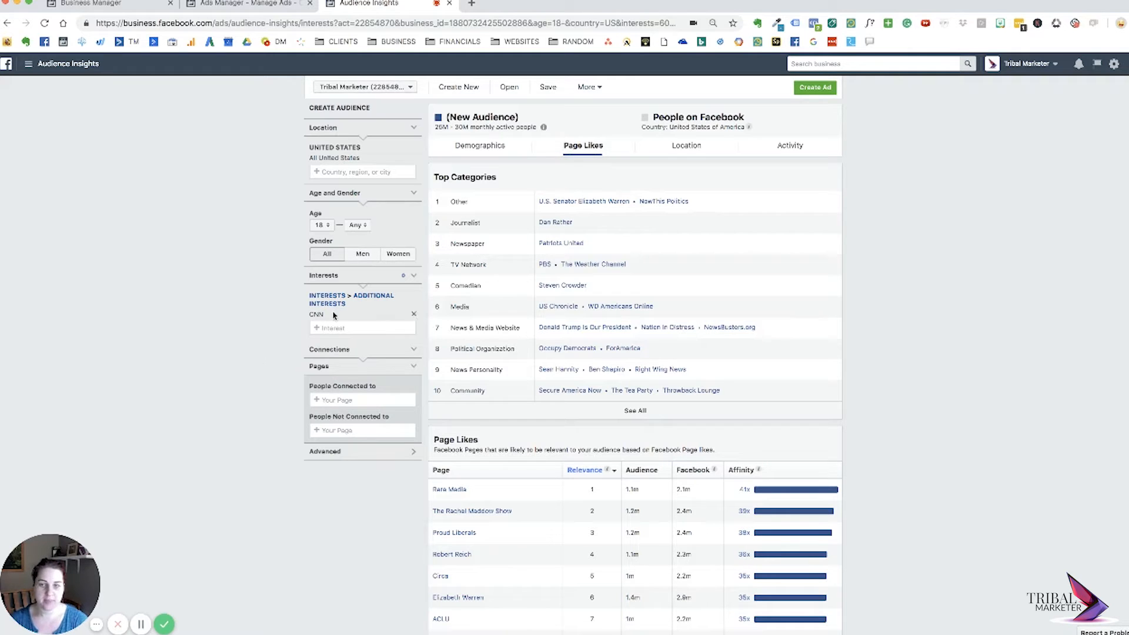
{"action": "scroll", "coordinate": [740, 220], "scroll_direction": "down", "scroll_amount": 3}
{"action": "scroll", "coordinate": [740, 220], "scroll_direction": "up", "scroll_amount": 2}
{"action": "scroll", "coordinate": [568, 171], "scroll_direction": "down", "scroll_amount": 1}
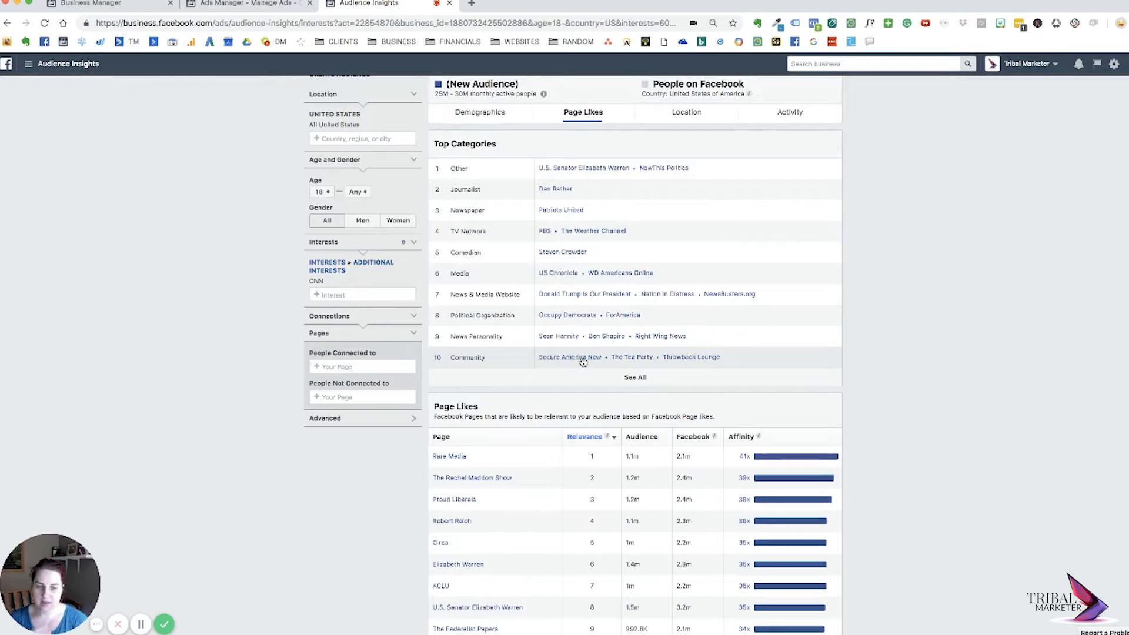
{"action": "scroll", "coordinate": [583, 362], "scroll_direction": "down", "scroll_amount": 2}
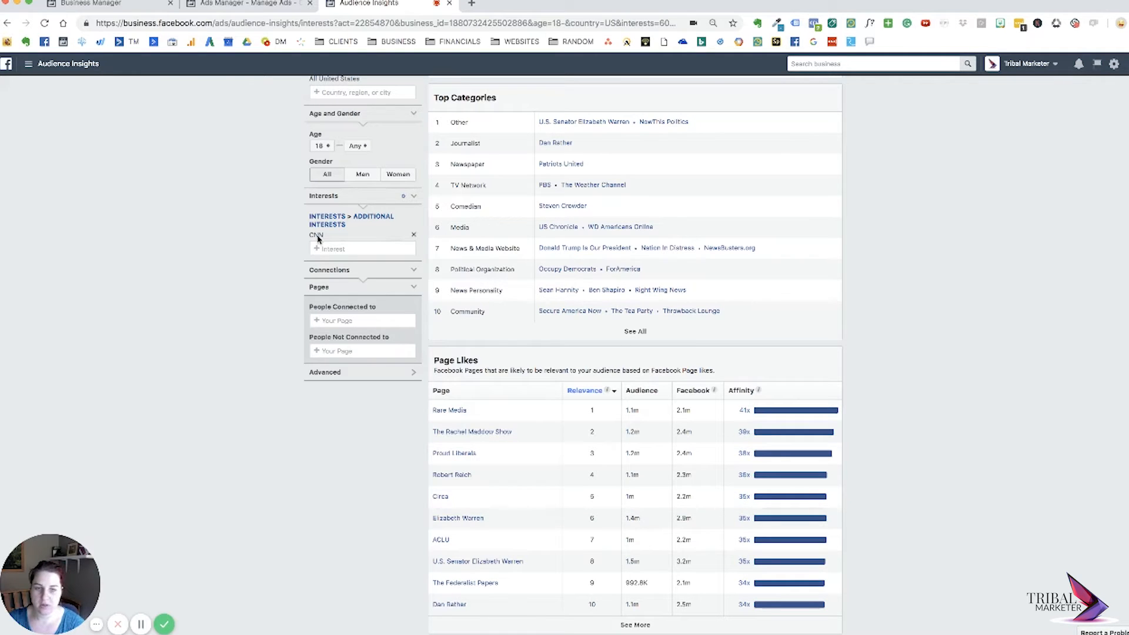
Remove the CNN interest from the audience.
{"action": "left_click", "coordinate": [411, 236]}
{"action": "left_click", "coordinate": [349, 220]}
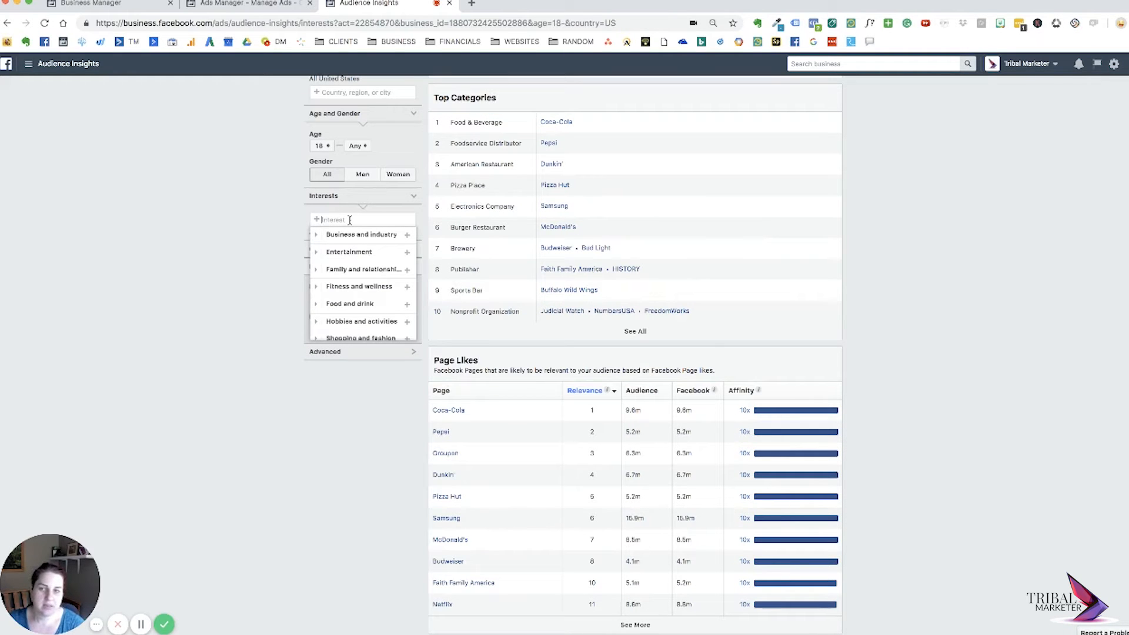
{"action": "left_click", "coordinate": [231, 231]}
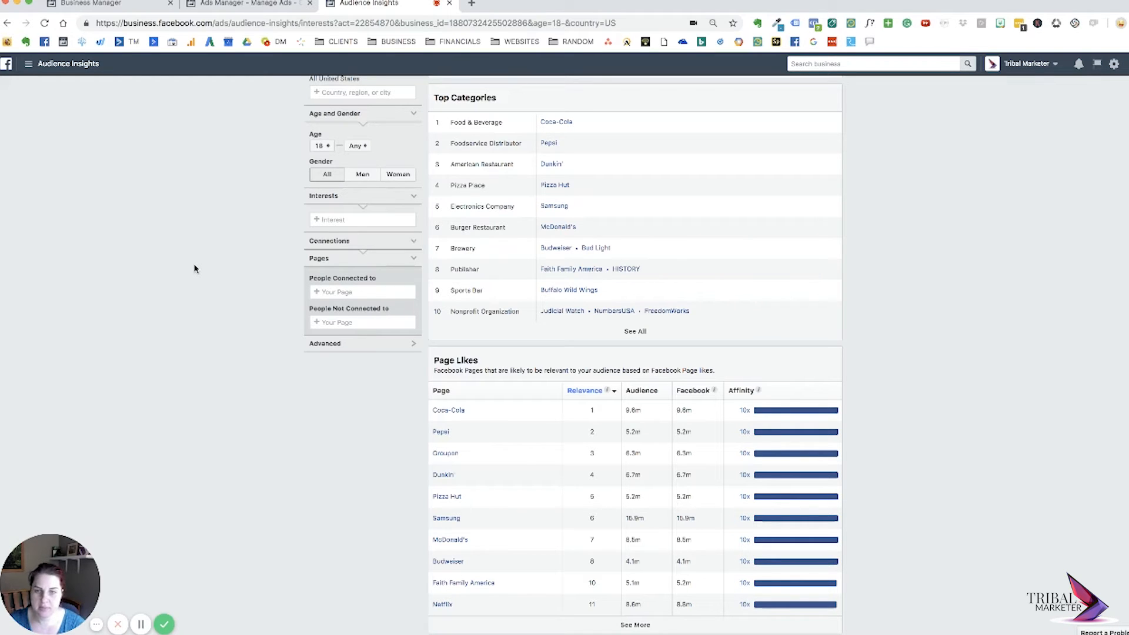
{"action": "scroll", "coordinate": [195, 268], "scroll_direction": "up", "scroll_amount": 2}
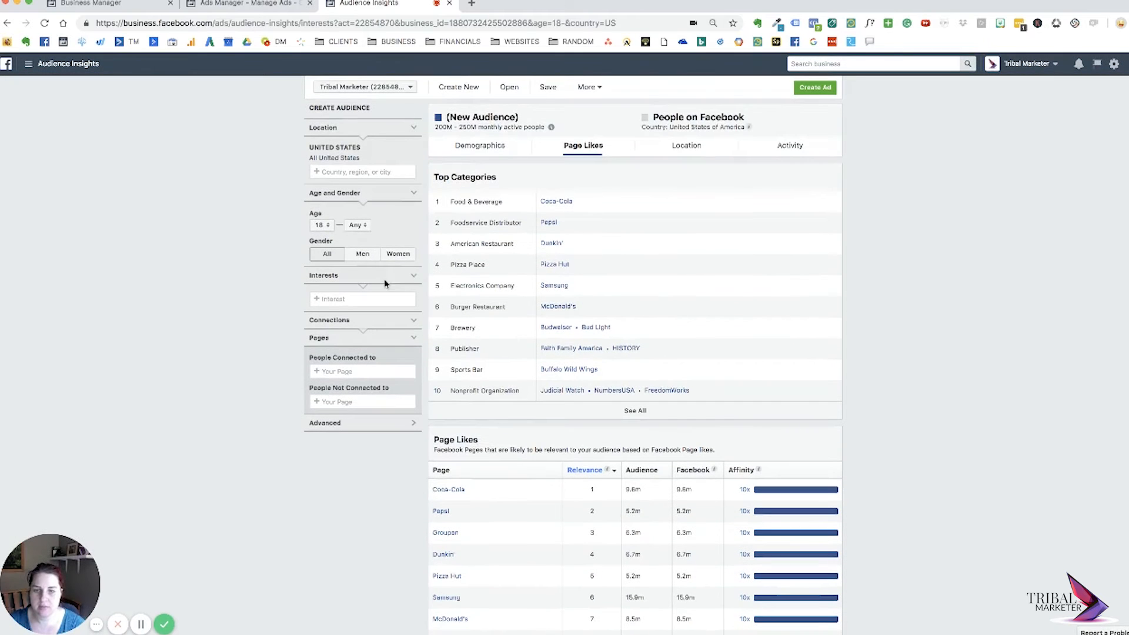
Switch to Ads Manager, review the audience details of the Moms & Teens Books, Mags, Podcast ad set, and collapse its editing pane.
{"action": "left_click", "coordinate": [241, 5]}
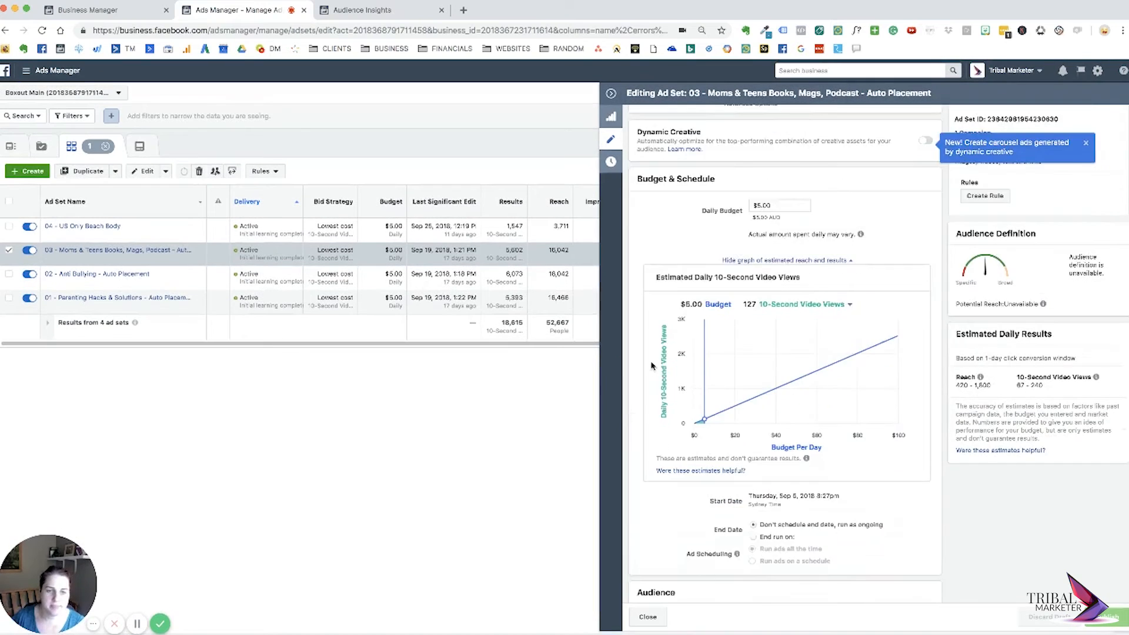
{"action": "scroll", "coordinate": [651, 366], "scroll_direction": "down", "scroll_amount": 8}
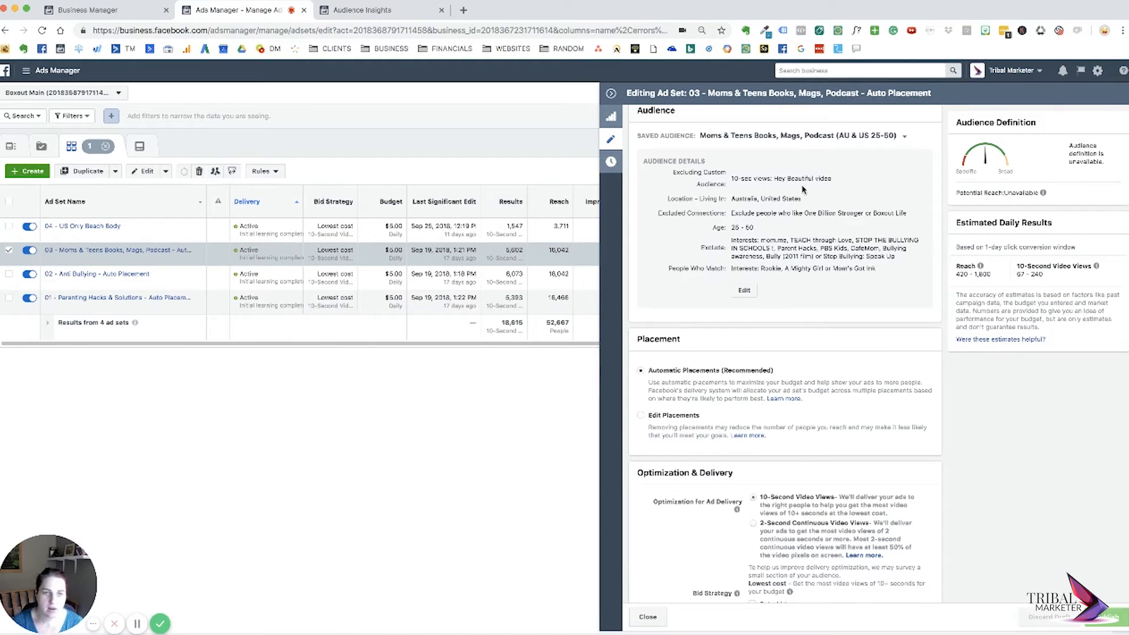
{"action": "left_click", "coordinate": [611, 93]}
Create a draft ad set in the existing campaign, naming it Thought Reversal Video#1_LuckIsNot - Video Views like the campaign.
{"action": "left_click", "coordinate": [27, 171]}
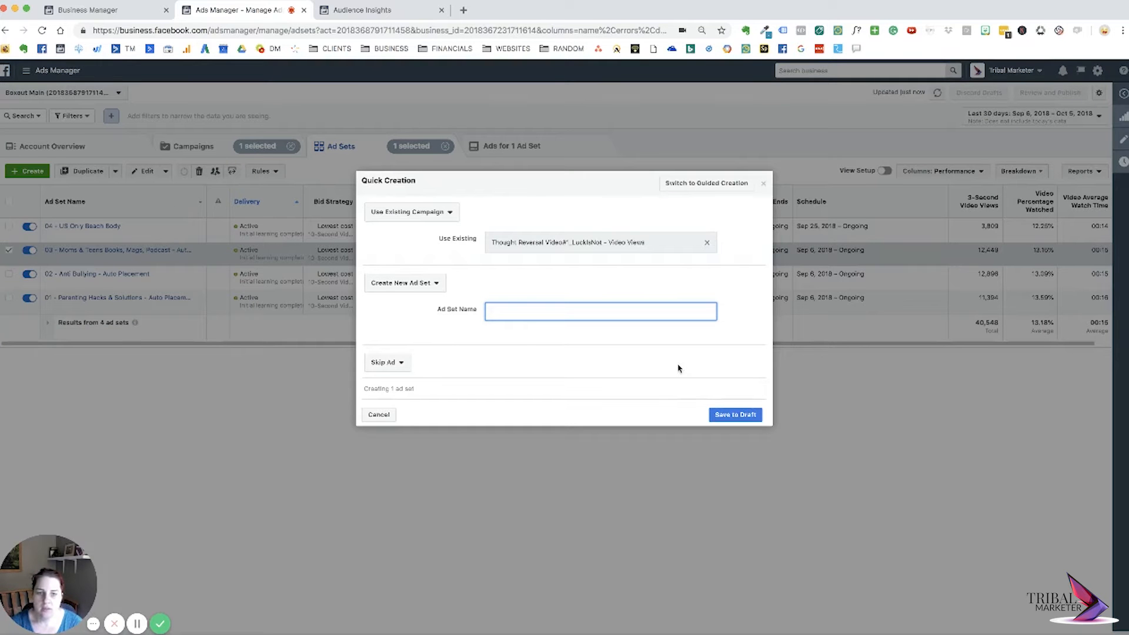
{"action": "left_click", "coordinate": [575, 240]}
{"action": "key", "text": "ctrl+c"}
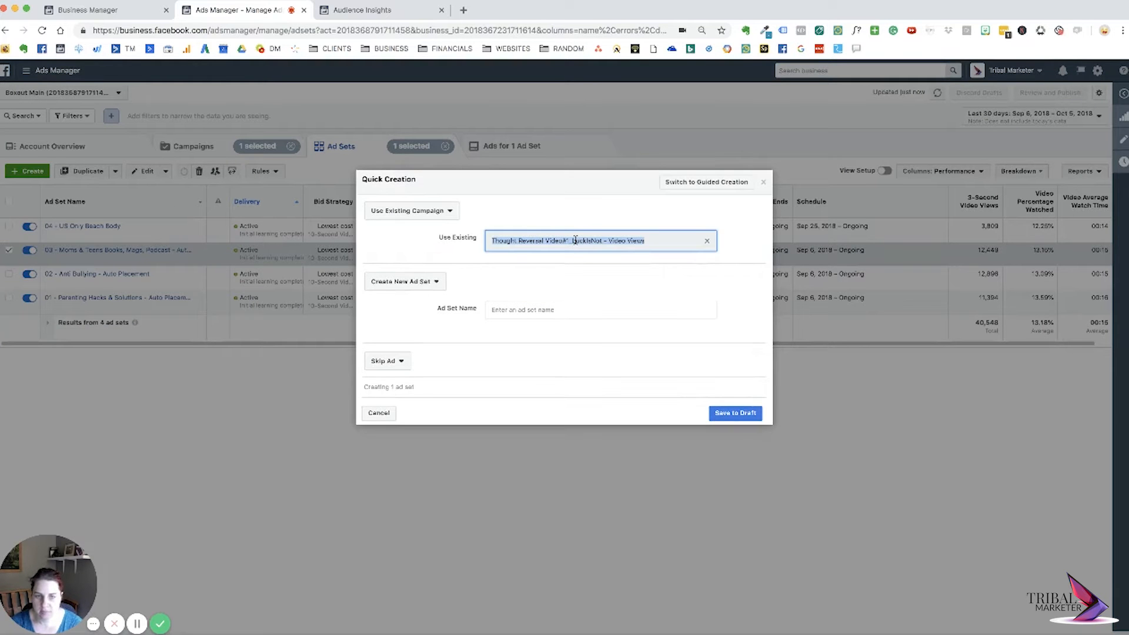
{"action": "left_click", "coordinate": [560, 310]}
{"action": "key", "text": "ctrl+v"}
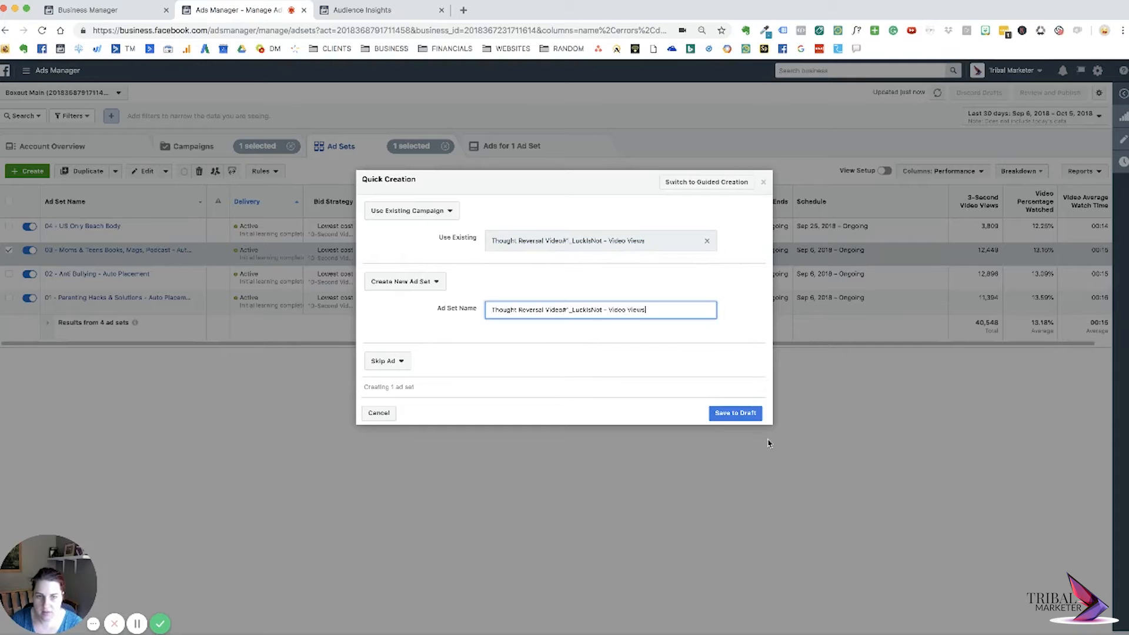
{"action": "left_click", "coordinate": [735, 412]}
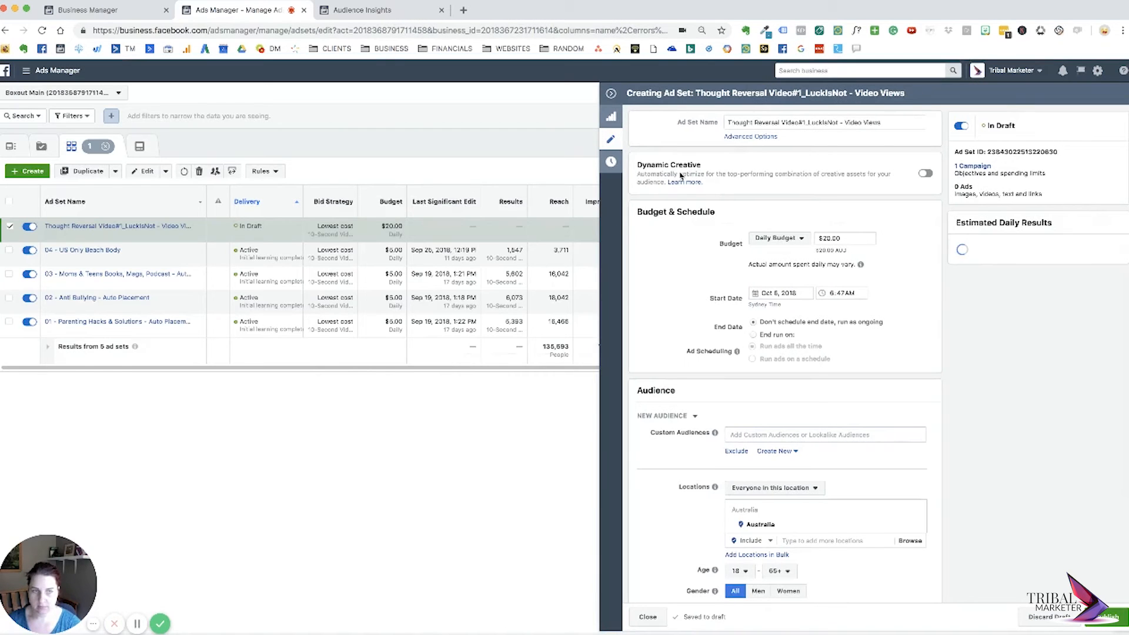
Add the demographic Parents (All) to the new ad set's detailed targeting, searching for "parent".
{"action": "scroll", "coordinate": [690, 362], "scroll_direction": "down", "scroll_amount": 3}
{"action": "scroll", "coordinate": [690, 362], "scroll_direction": "down", "scroll_amount": 3}
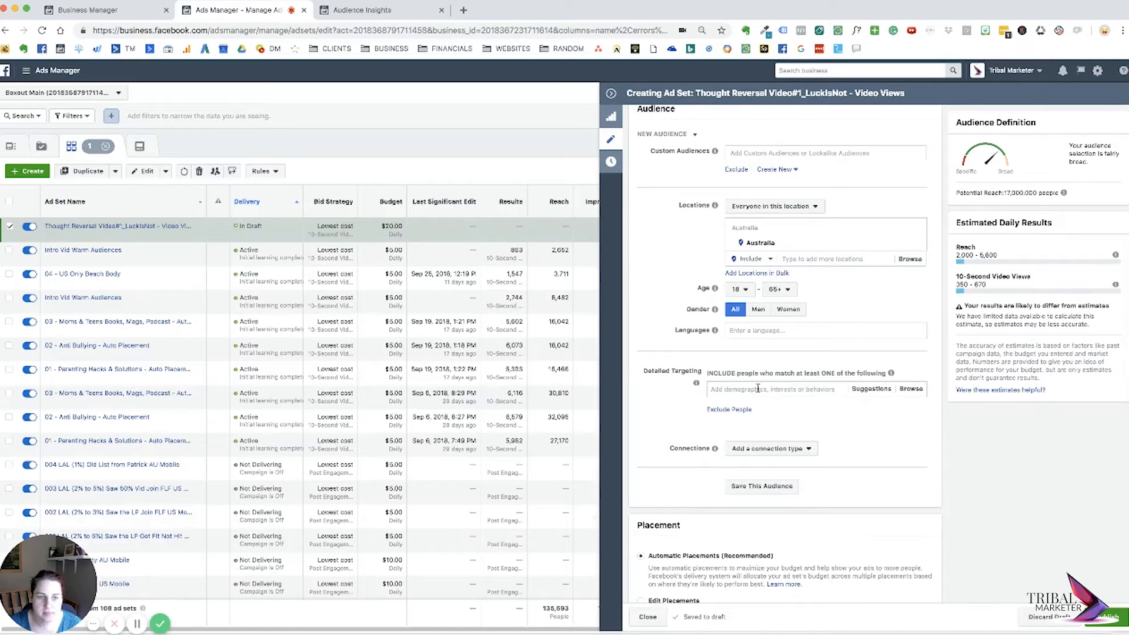
{"action": "scroll", "coordinate": [769, 392], "scroll_direction": "down", "scroll_amount": 3}
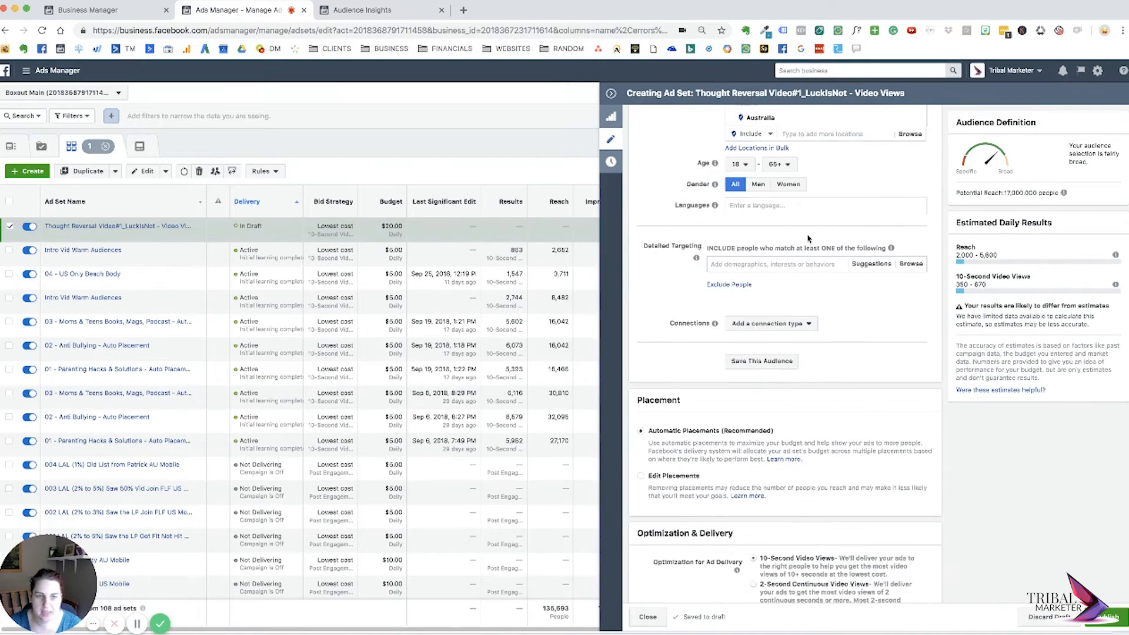
{"action": "left_click", "coordinate": [808, 266]}
{"action": "type", "text": "parent"}
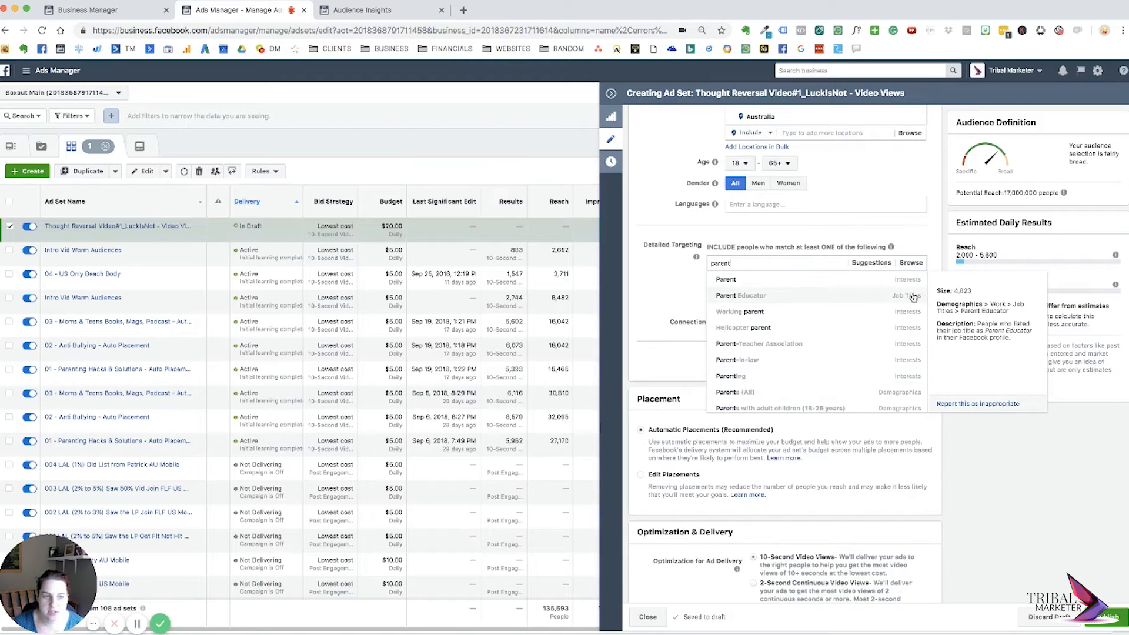
{"action": "left_click", "coordinate": [846, 398]}
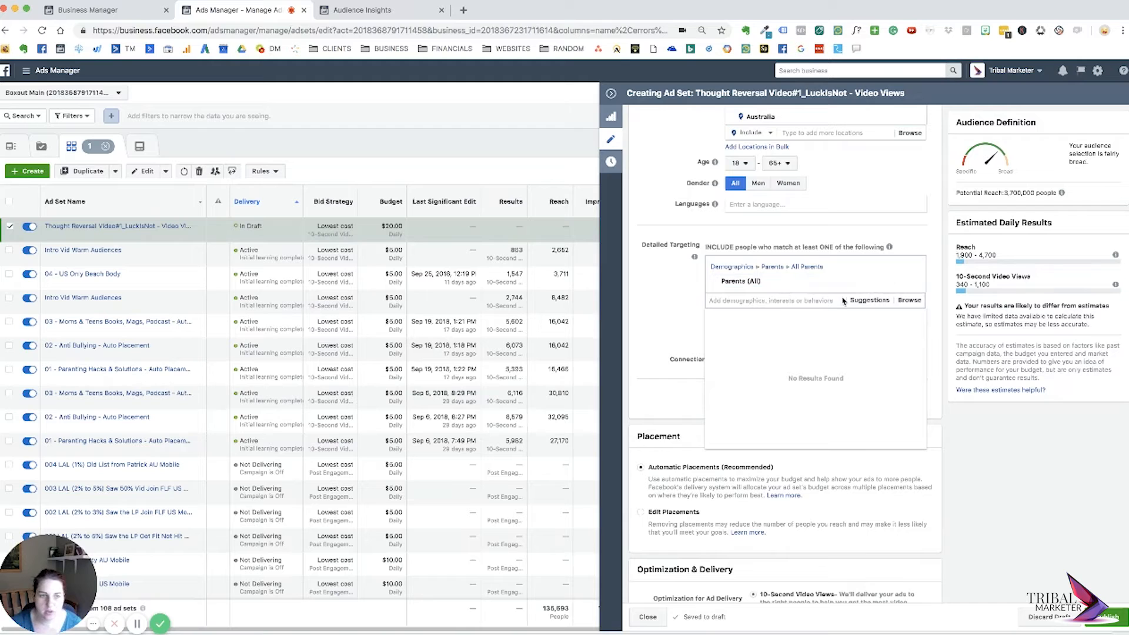
Examine the targeting suggestions related to Parents (All) and browse the available targeting categories, including the Demographics subcategories.
{"action": "left_click", "coordinate": [884, 302]}
{"action": "mouse_move", "coordinate": [723, 318]}
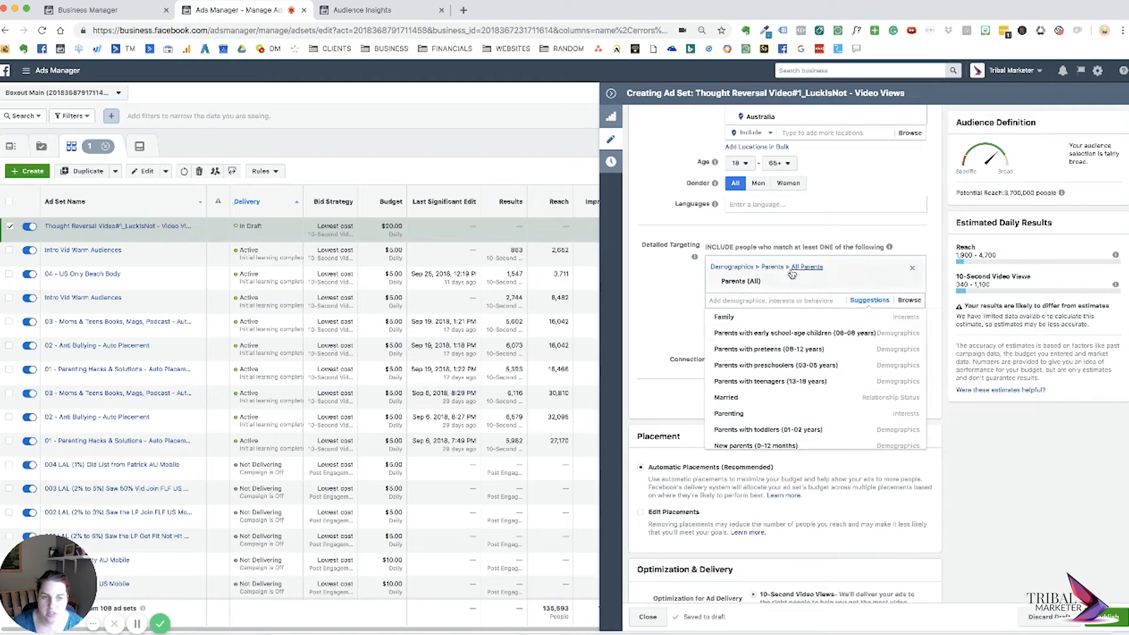
{"action": "mouse_move", "coordinate": [758, 283]}
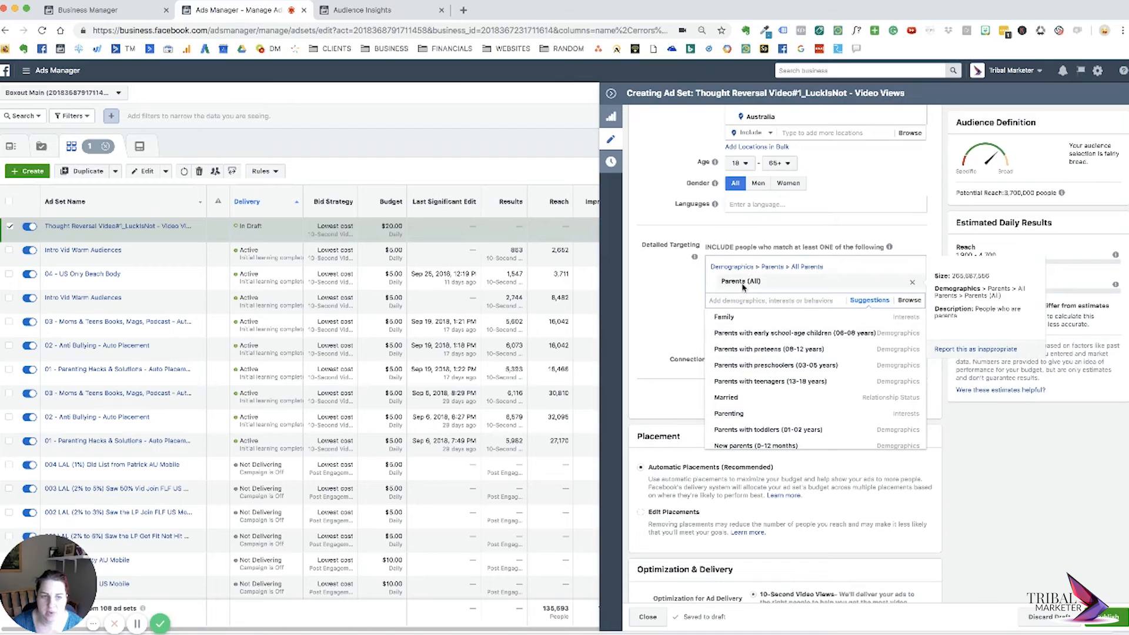
{"action": "left_click", "coordinate": [909, 301]}
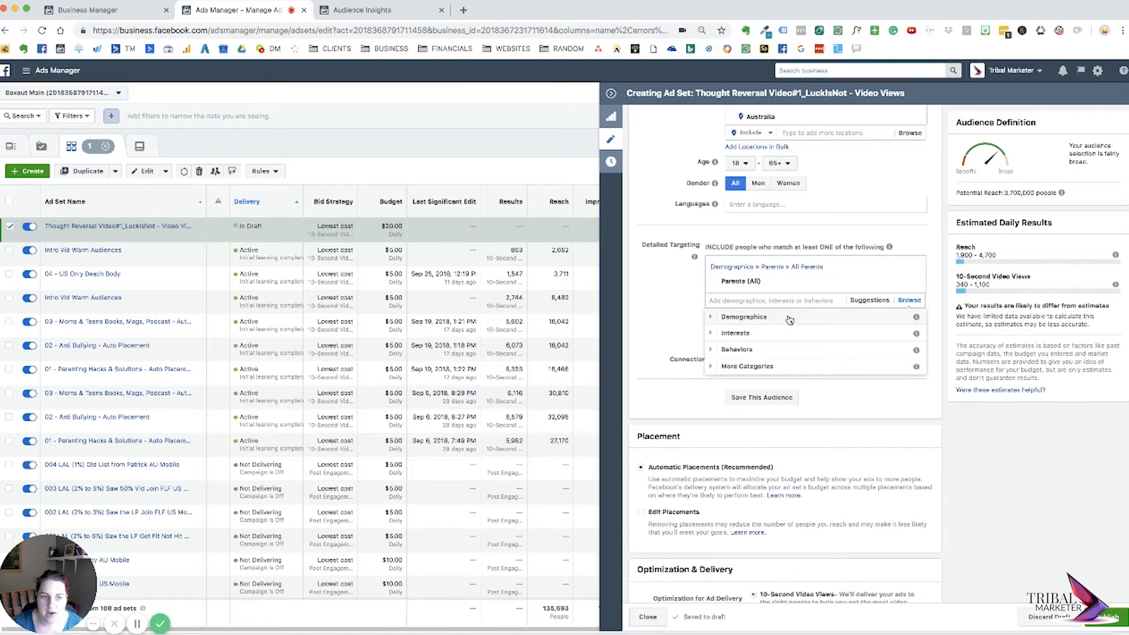
{"action": "left_click", "coordinate": [790, 318]}
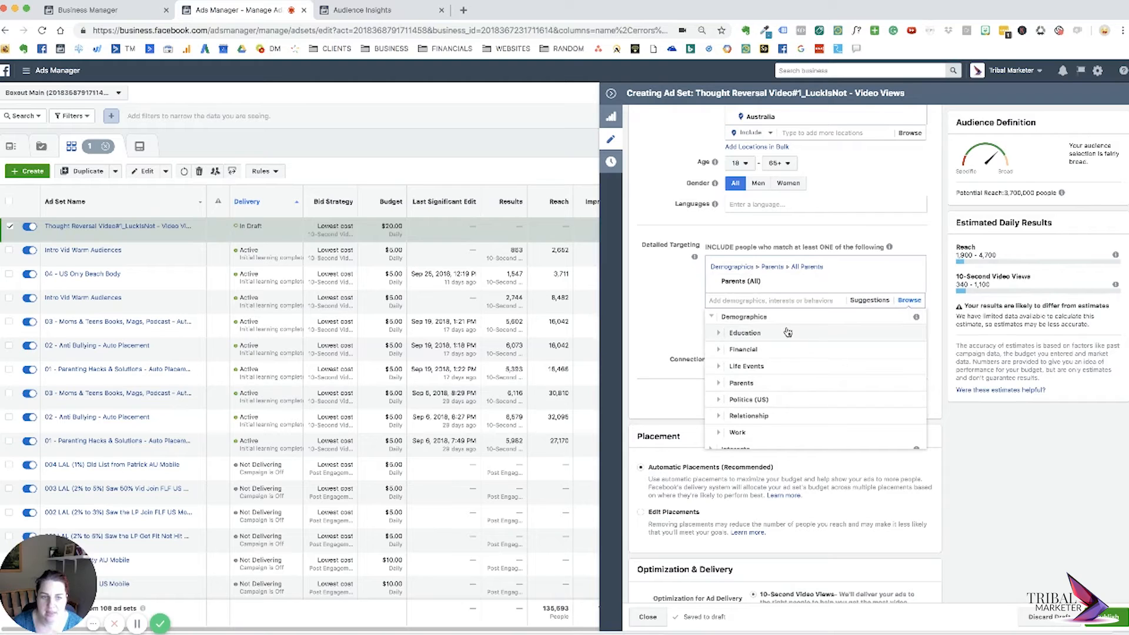
{"action": "scroll", "coordinate": [787, 383], "scroll_direction": "down", "scroll_amount": 2}
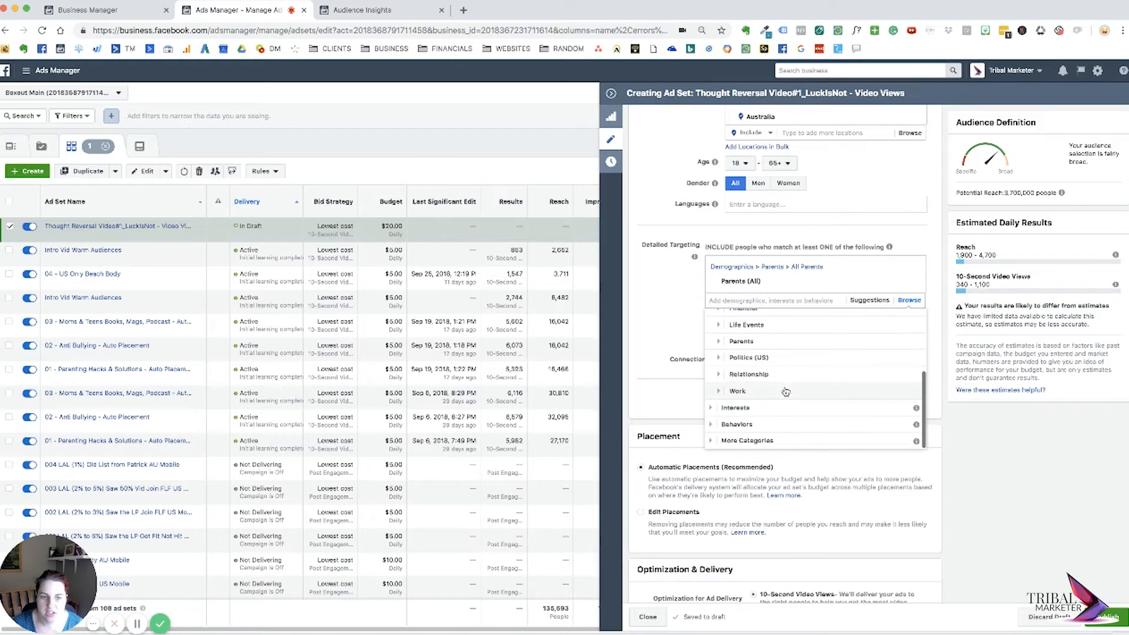
{"action": "scroll", "coordinate": [827, 383], "scroll_direction": "up", "scroll_amount": 2}
{"action": "scroll", "coordinate": [826, 383], "scroll_direction": "up", "scroll_amount": 3}
{"action": "left_click", "coordinate": [712, 317]}
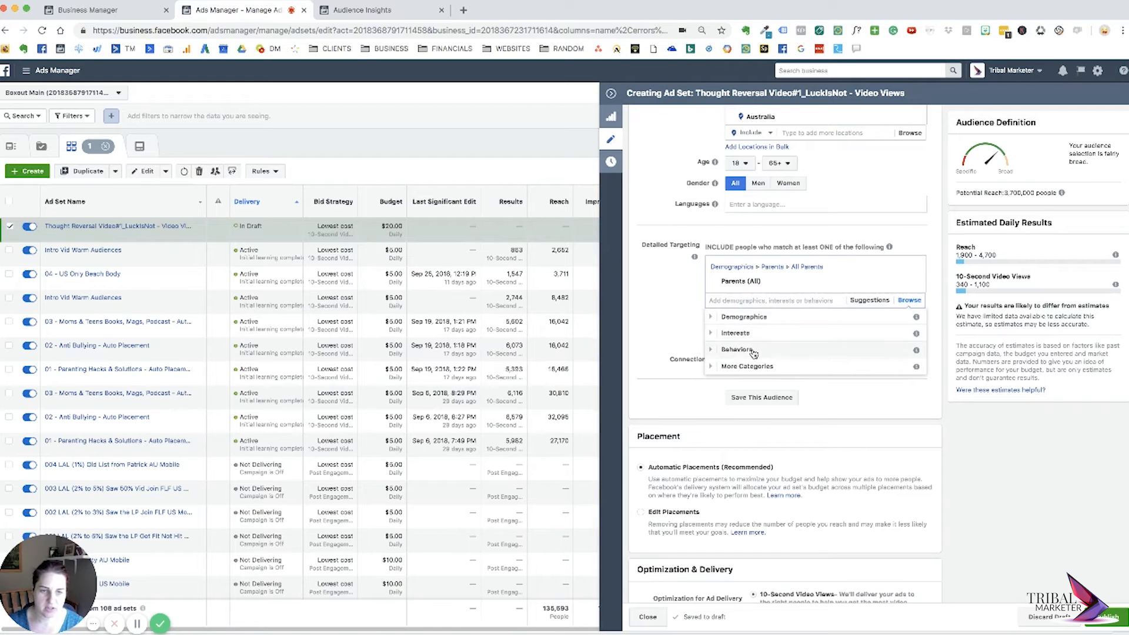
{"action": "left_click", "coordinate": [742, 319]}
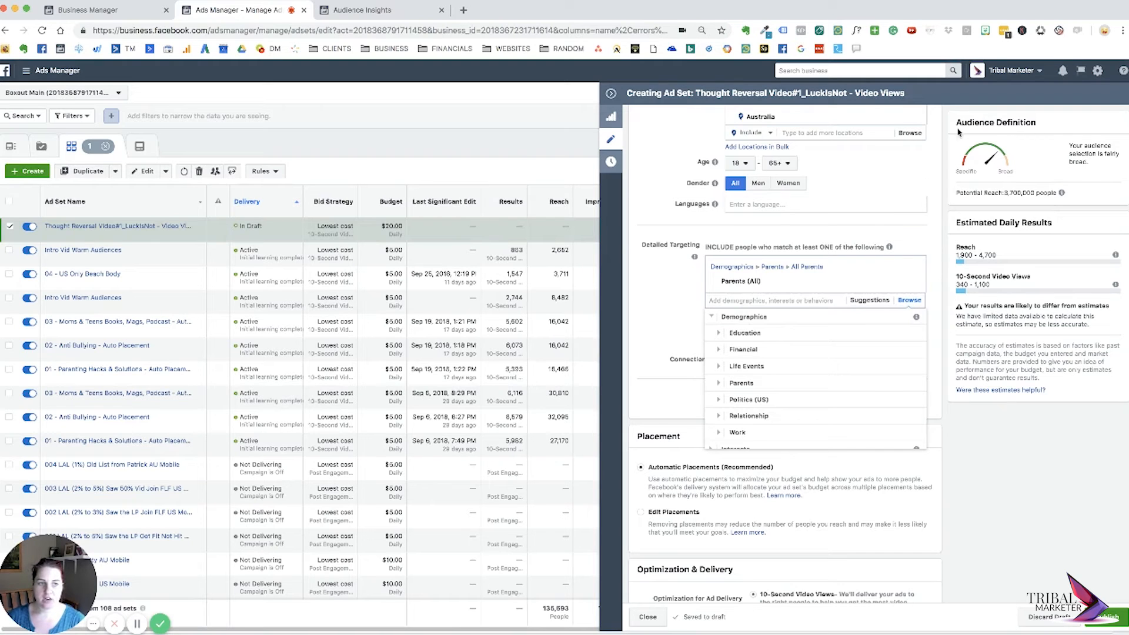
Examine the audience definition and the age, gender and language options, highlighting the potential reach figure.
{"action": "left_click_drag", "start_coordinate": [955, 120], "coordinate": [1069, 201]}
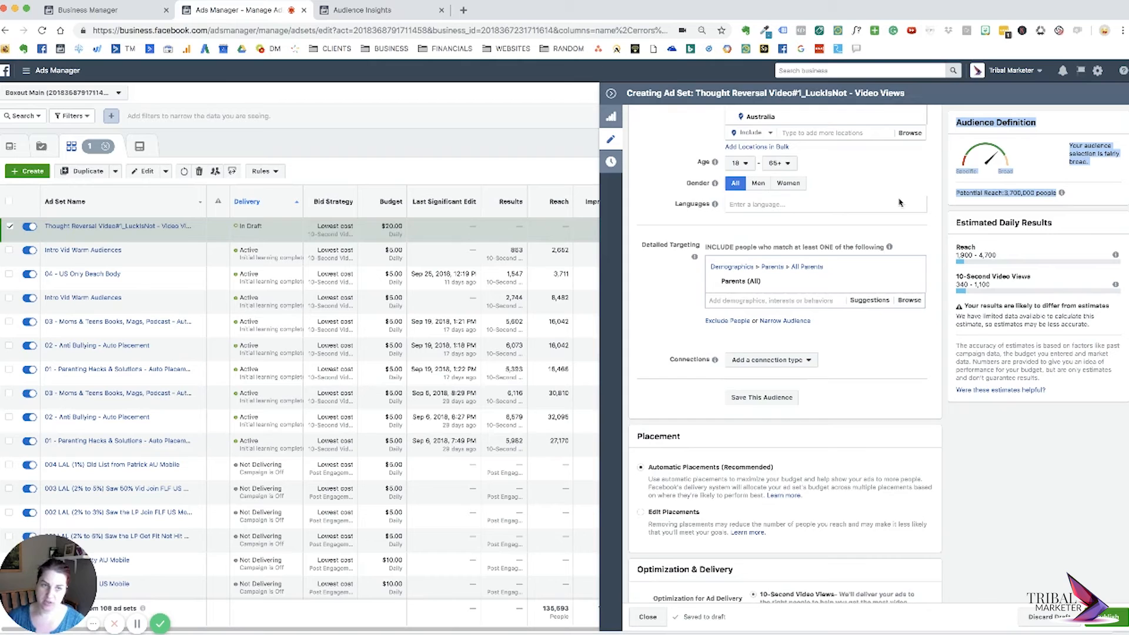
{"action": "scroll", "coordinate": [807, 201], "scroll_direction": "up", "scroll_amount": 3}
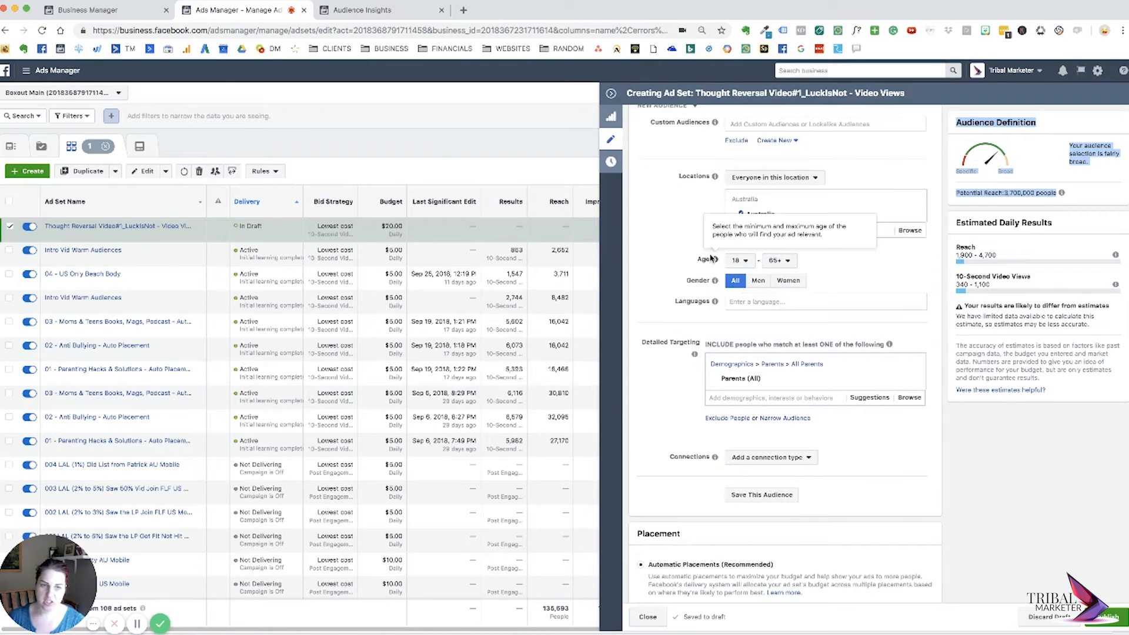
{"action": "mouse_move", "coordinate": [712, 304]}
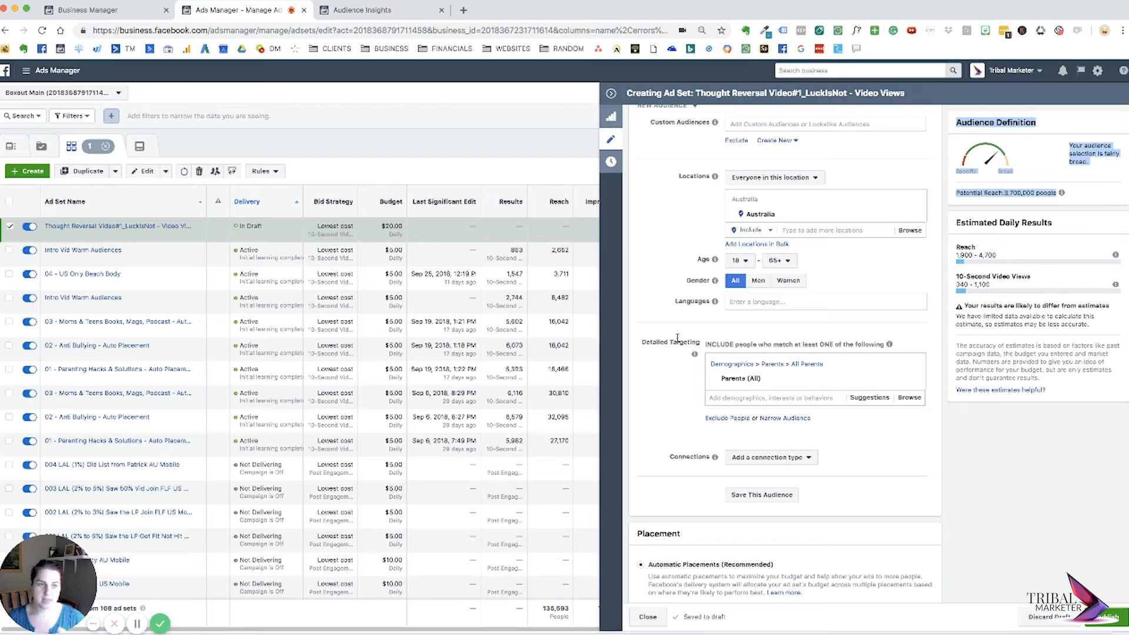
{"action": "left_click", "coordinate": [1047, 155]}
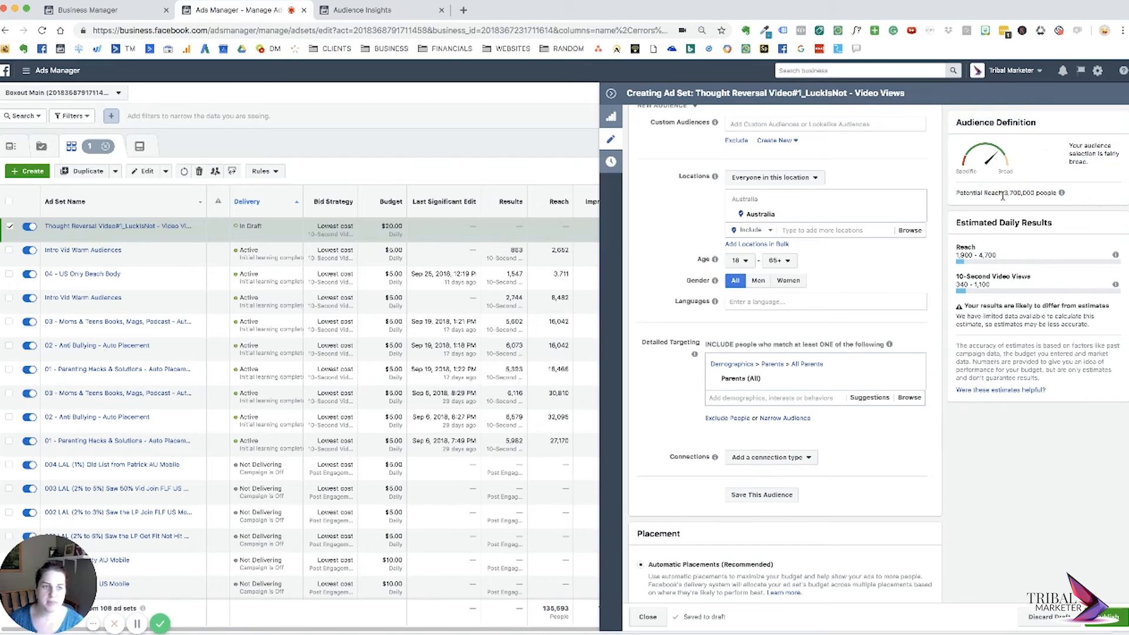
{"action": "left_click_drag", "start_coordinate": [1004, 193], "coordinate": [1057, 193]}
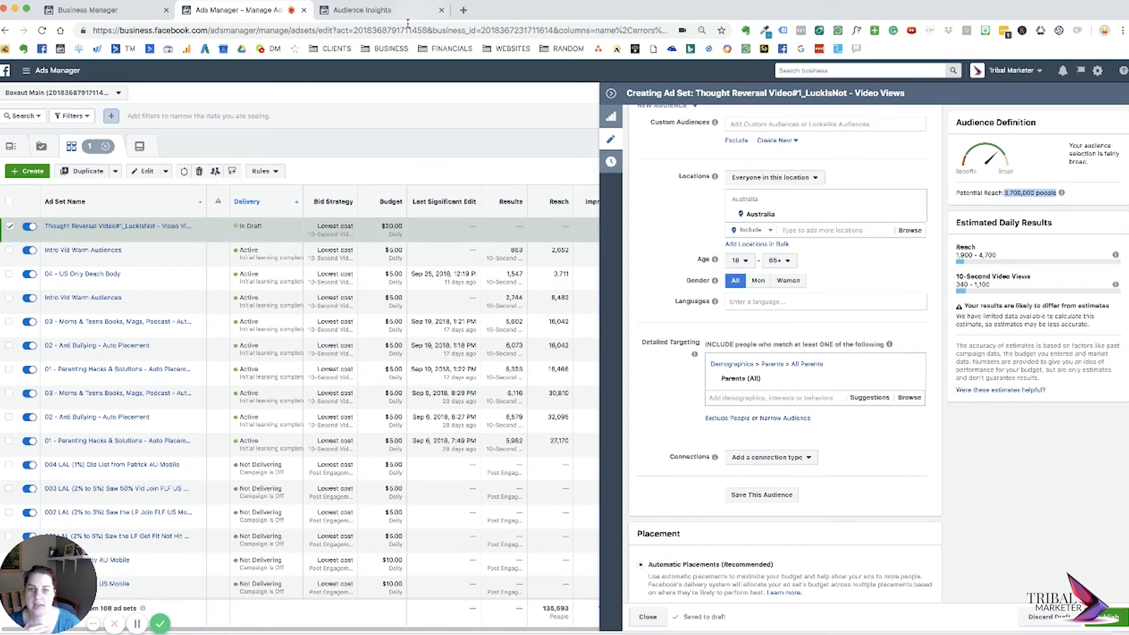
Go to the account's Audiences library, open the form for a new Lookalike Audience and check its location choices.
{"action": "left_click", "coordinate": [47, 72]}
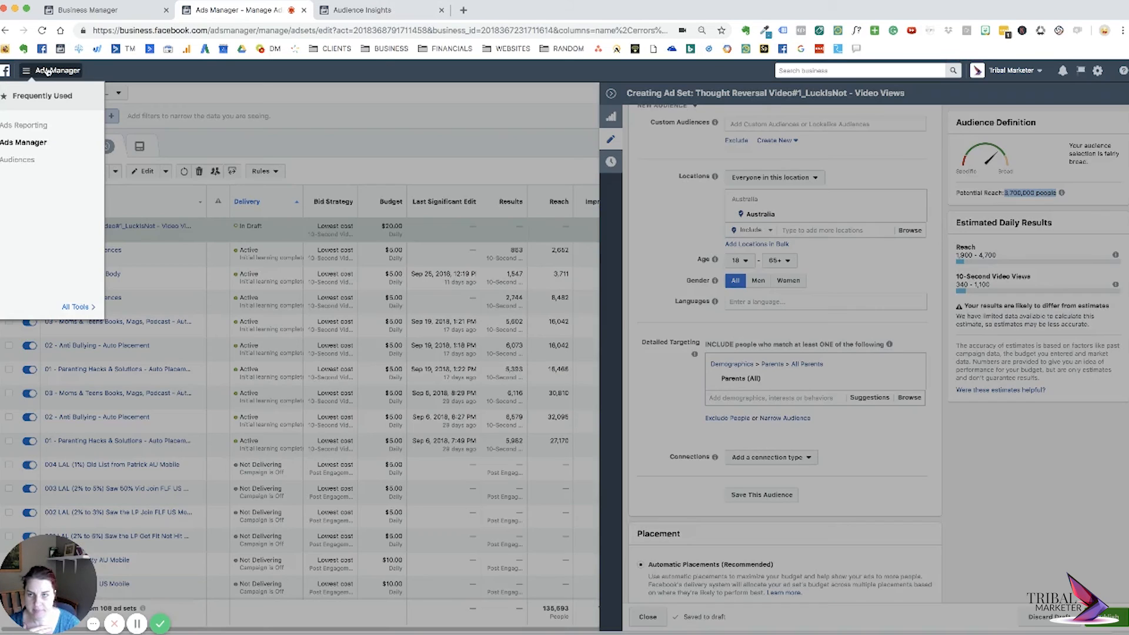
{"action": "left_click", "coordinate": [26, 162]}
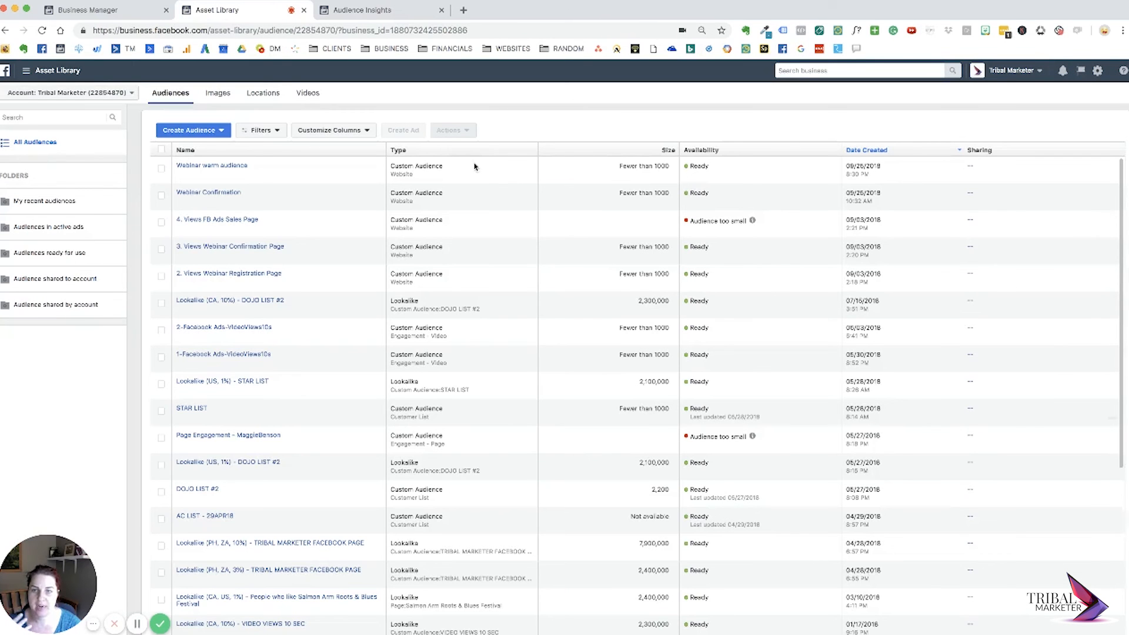
{"action": "left_click", "coordinate": [203, 130]}
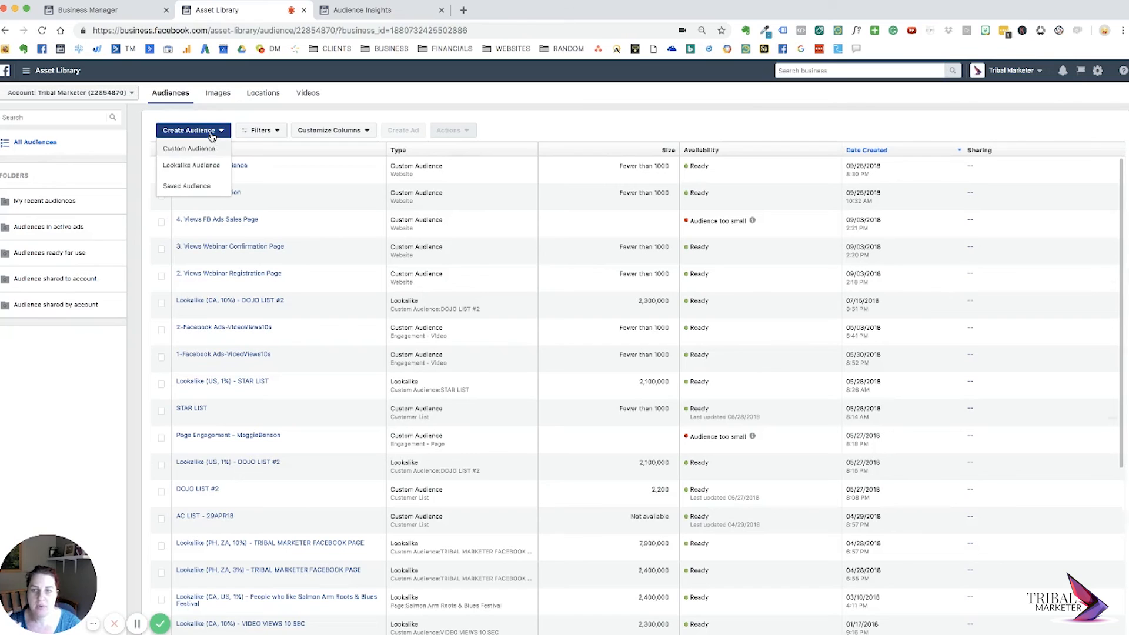
{"action": "left_click", "coordinate": [200, 168]}
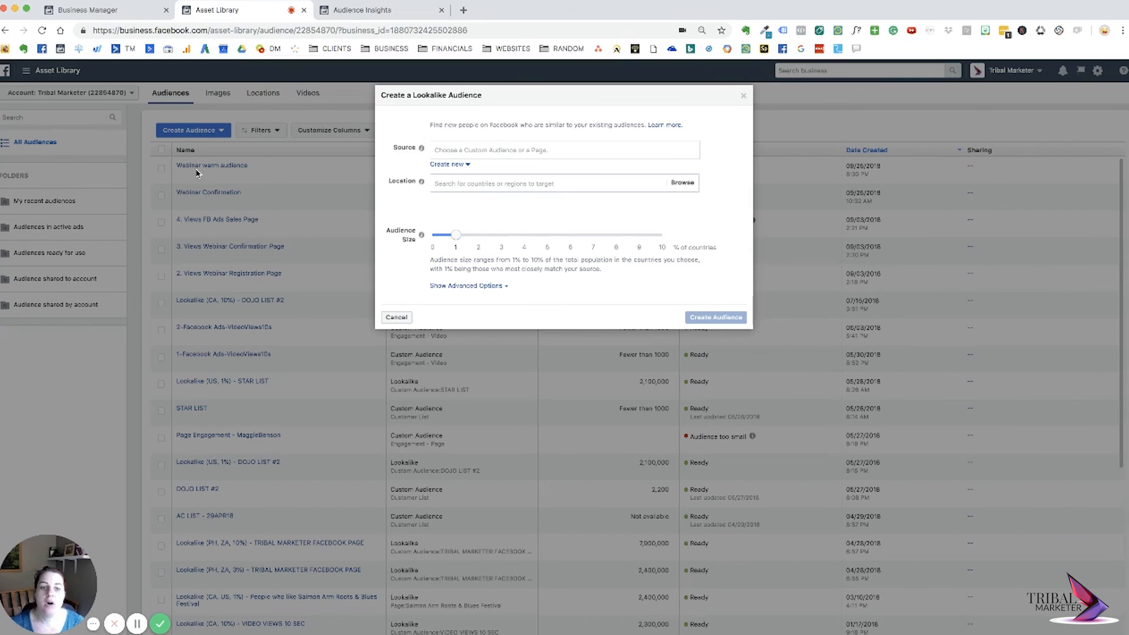
{"action": "left_click", "coordinate": [584, 182]}
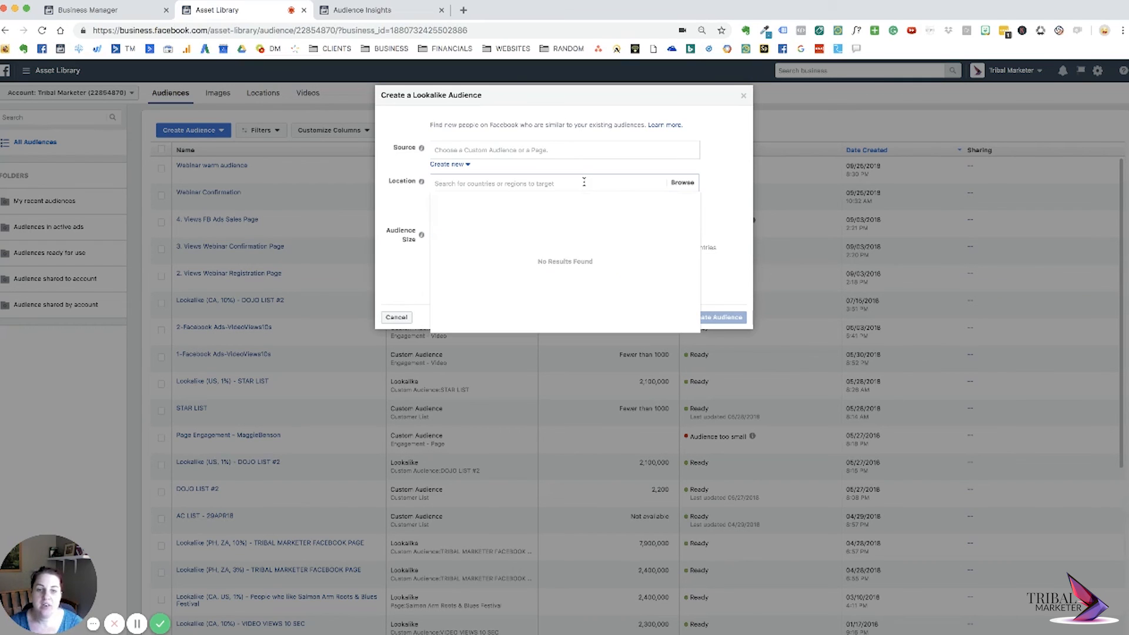
{"action": "left_click", "coordinate": [671, 167]}
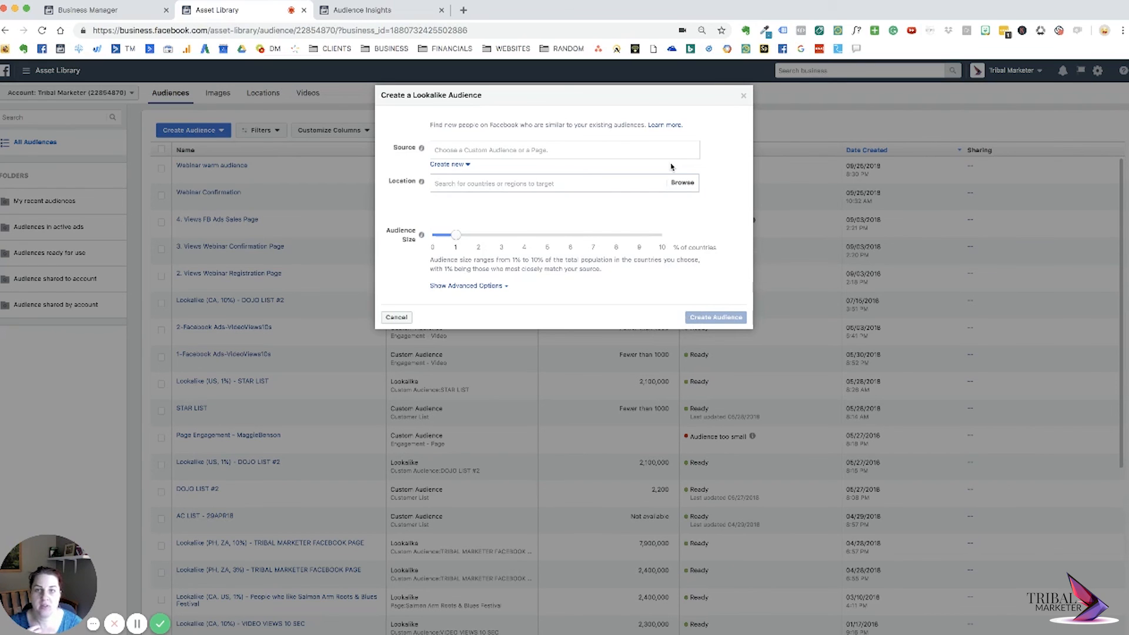